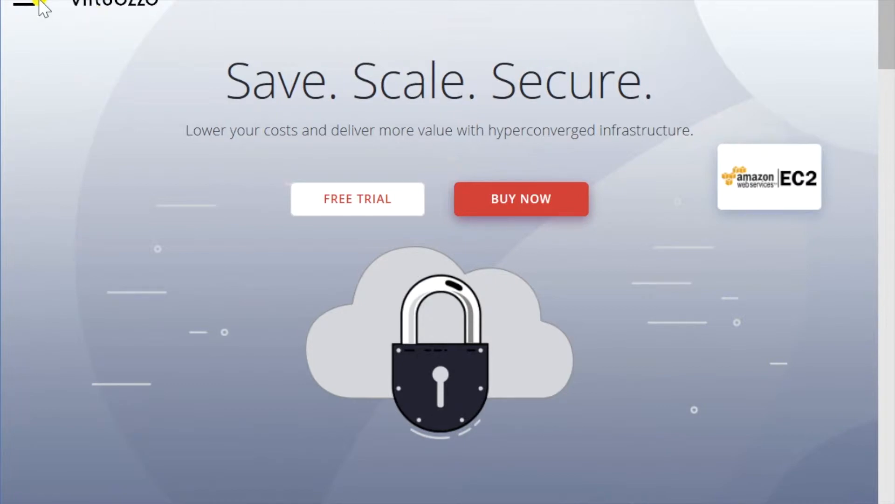
- Go through Support > All Products to Virtuozzo 6 and start downloading the Full Installation DVD
{"action": "left_click", "coordinate": [24, 7]}
{"action": "left_click", "coordinate": [65, 154]}
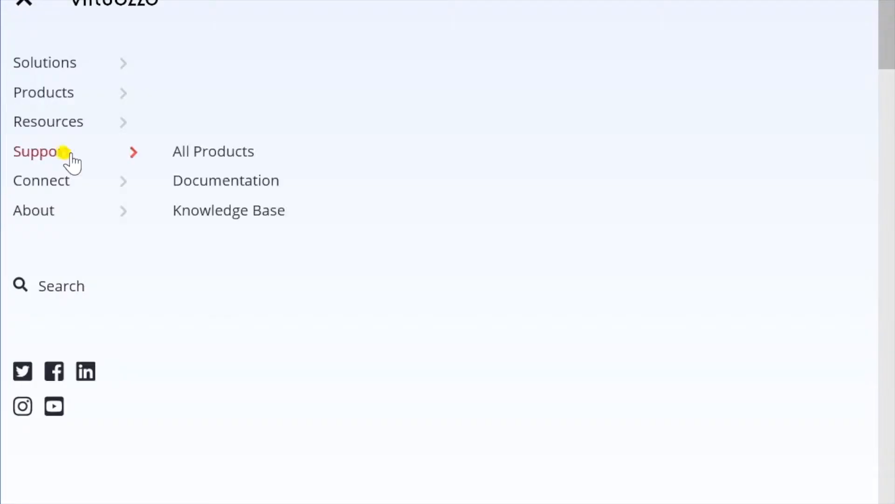
{"action": "left_click", "coordinate": [204, 158]}
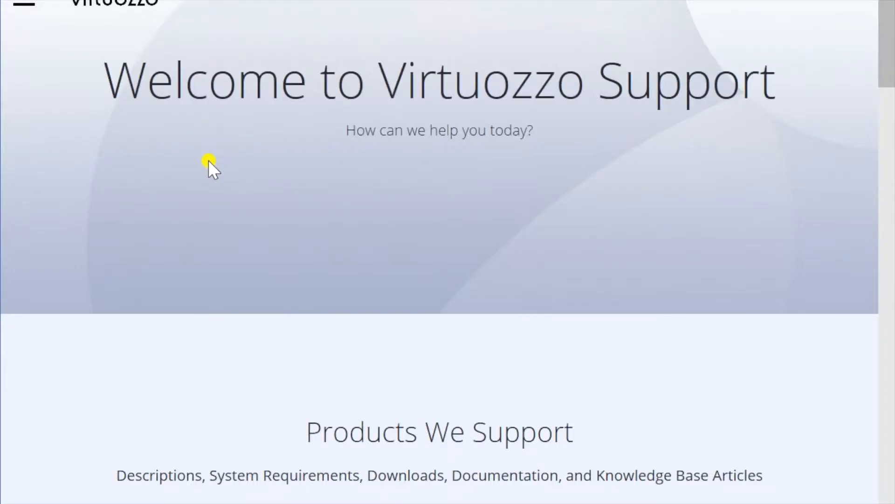
{"action": "scroll", "coordinate": [308, 271], "scroll_direction": "down", "scroll_amount": 2}
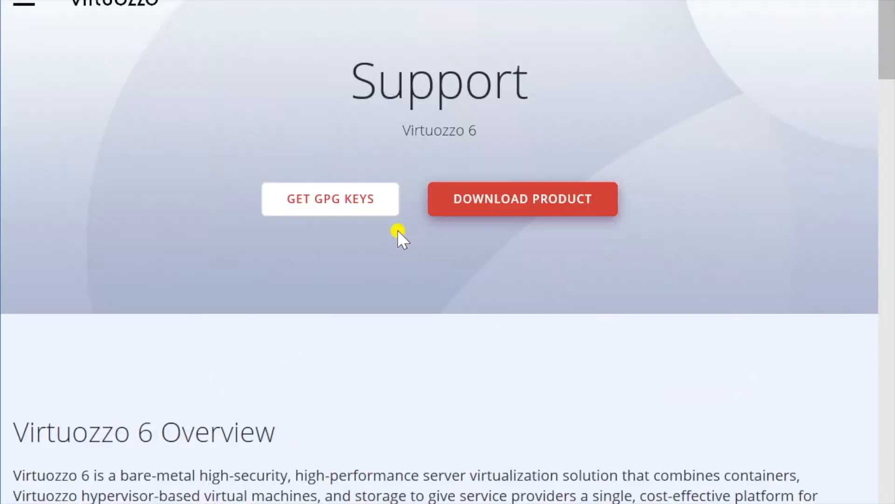
{"action": "left_click", "coordinate": [473, 207]}
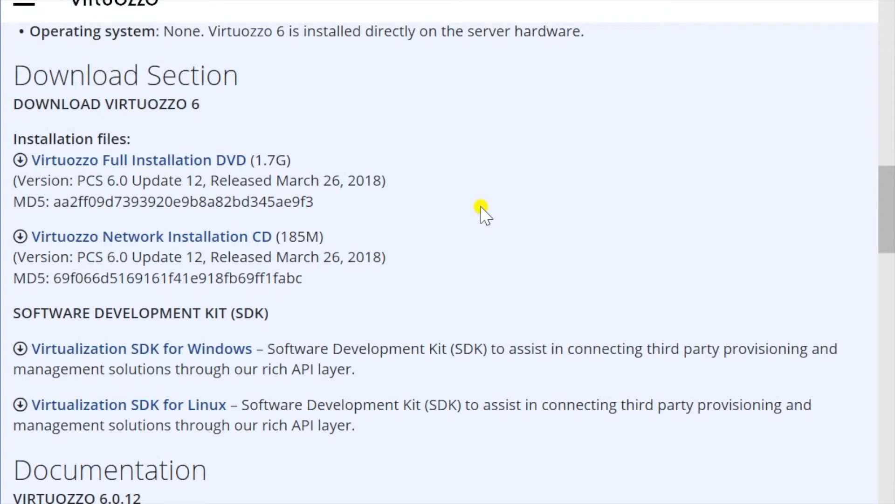
{"action": "left_click", "coordinate": [64, 161]}
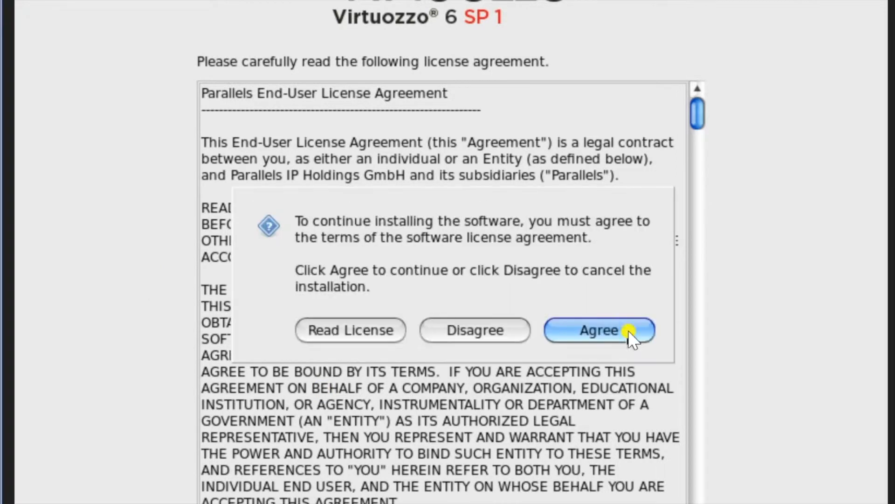
- Accept the license agreement, select the U.S. International keyboard layout, and continue
{"action": "left_click", "coordinate": [628, 330]}
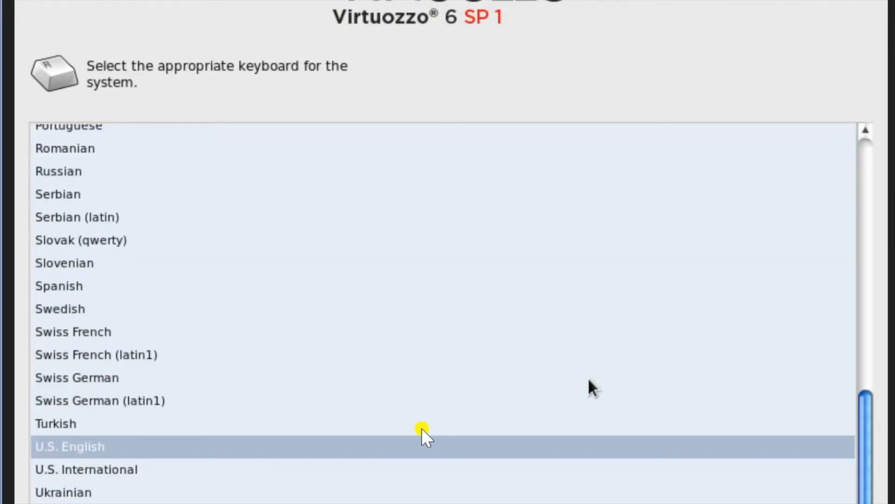
{"action": "left_click", "coordinate": [151, 471]}
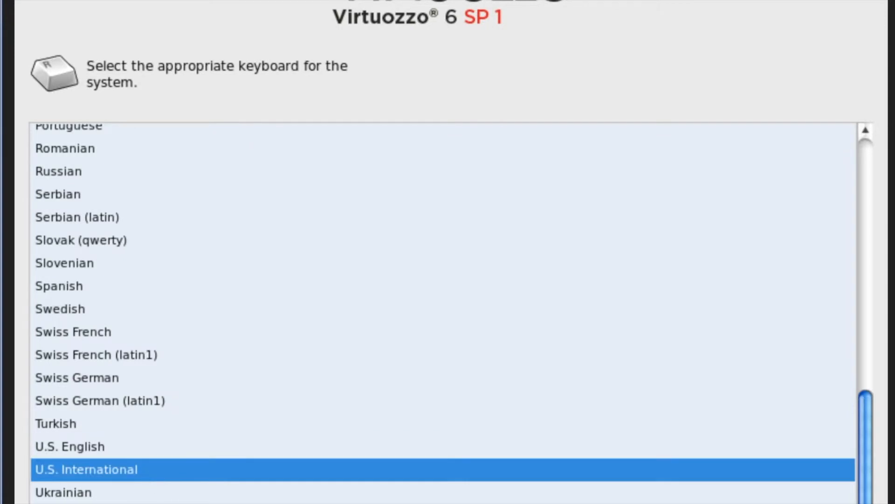
{"action": "key", "text": "Return"}
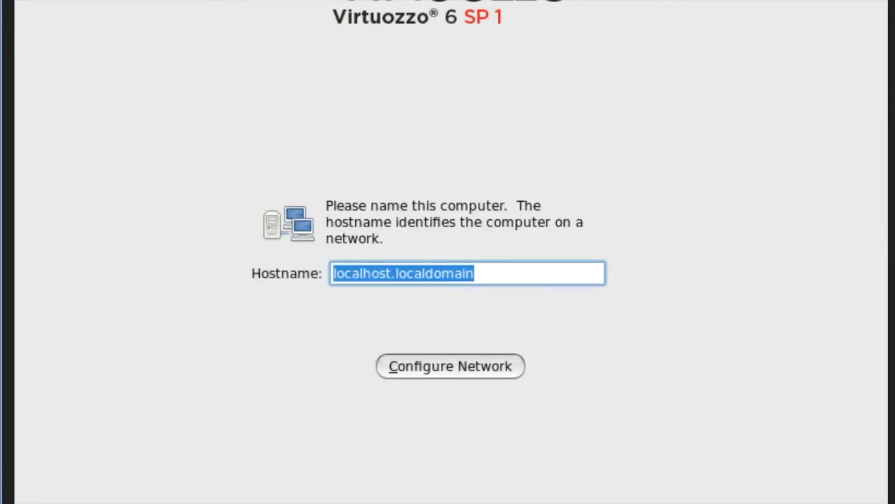
- Replace the hostname with demo-test and open the System eth0 connection for editing
{"action": "key", "text": "BackSpace"}
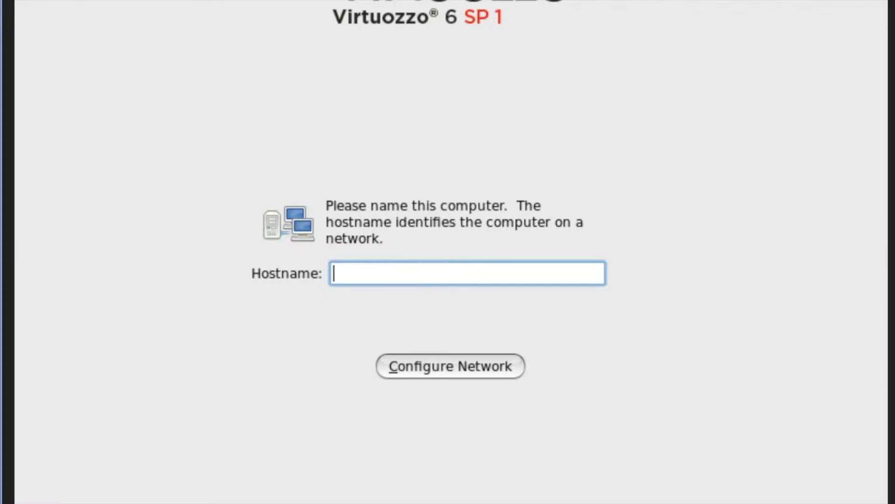
{"action": "type", "text": "demo-test"}
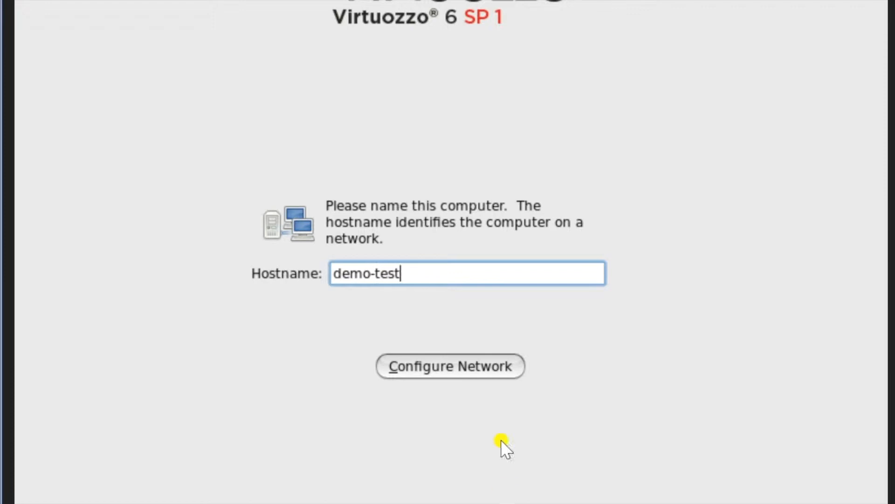
{"action": "left_click", "coordinate": [493, 371]}
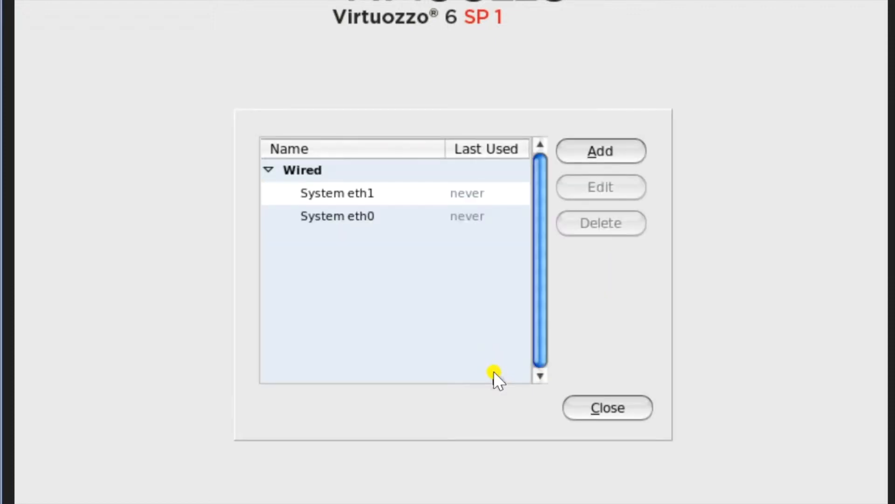
{"action": "left_click", "coordinate": [369, 202]}
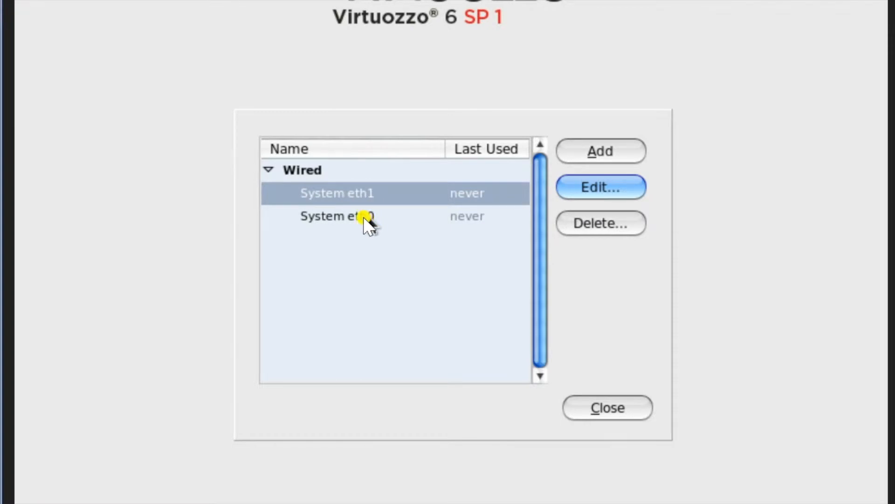
{"action": "left_click", "coordinate": [364, 217]}
{"action": "left_click", "coordinate": [597, 187]}
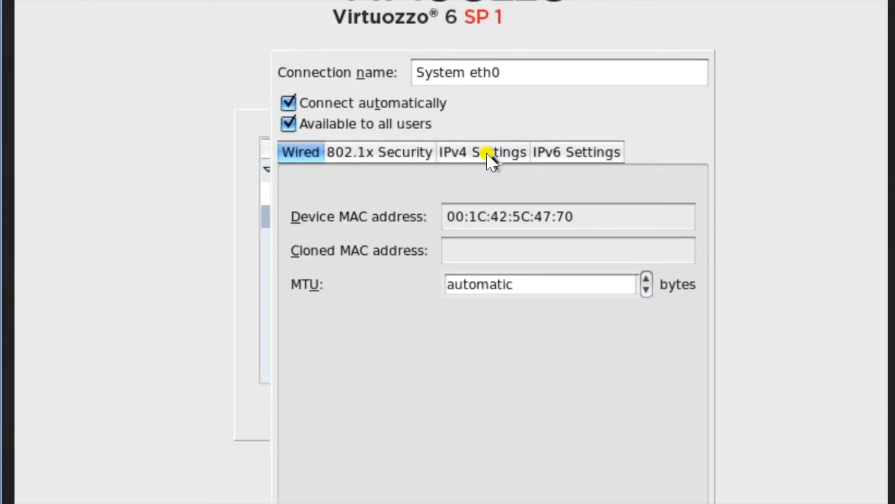
- Switch eth0 IPv4 to Manual with address 10.164.32.35 and netmask 24
{"action": "left_click", "coordinate": [487, 154]}
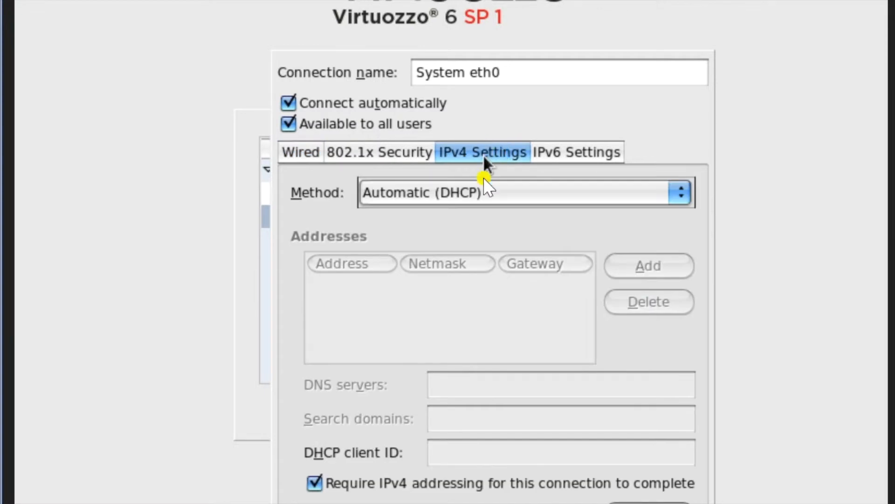
{"action": "left_click", "coordinate": [555, 188]}
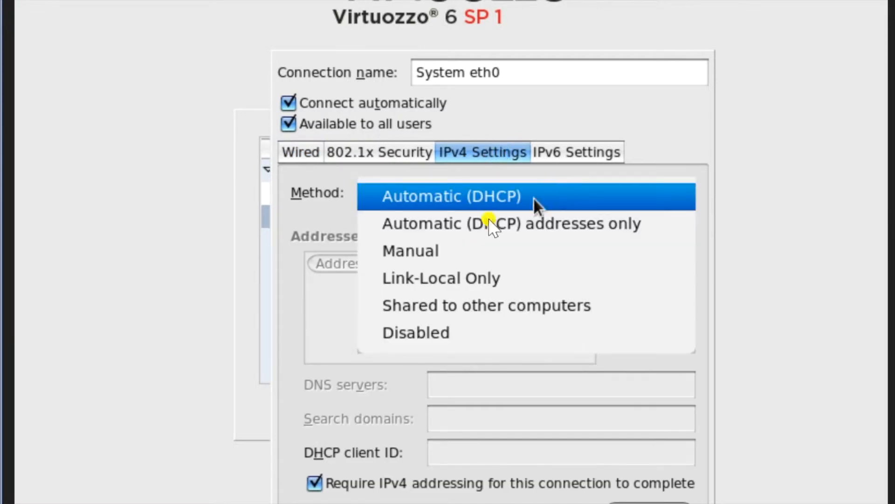
{"action": "left_click", "coordinate": [441, 246]}
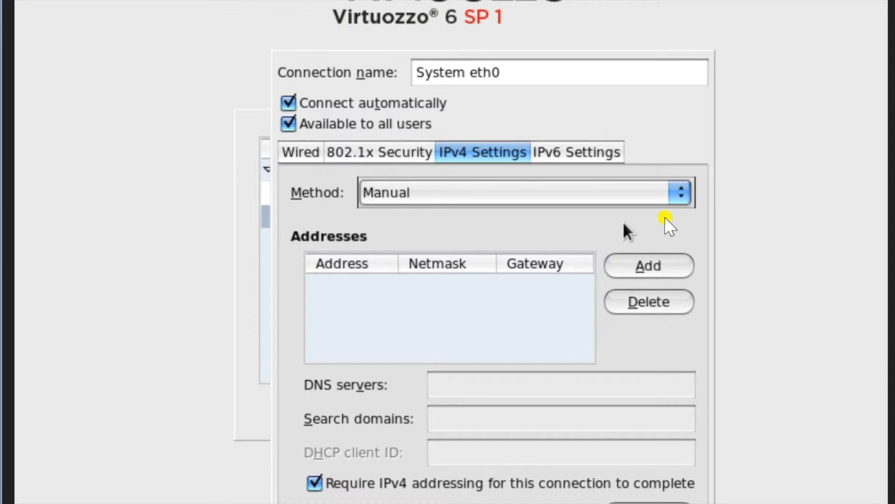
{"action": "left_click", "coordinate": [642, 264]}
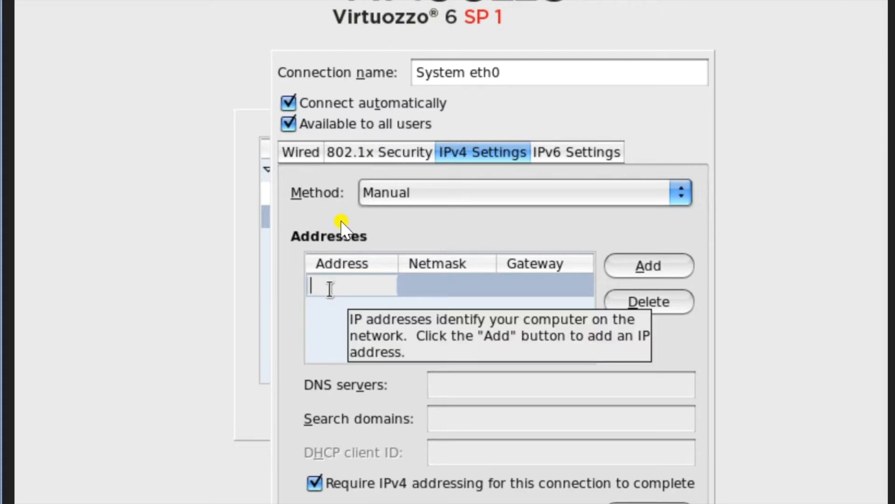
{"action": "type", "text": "1."}
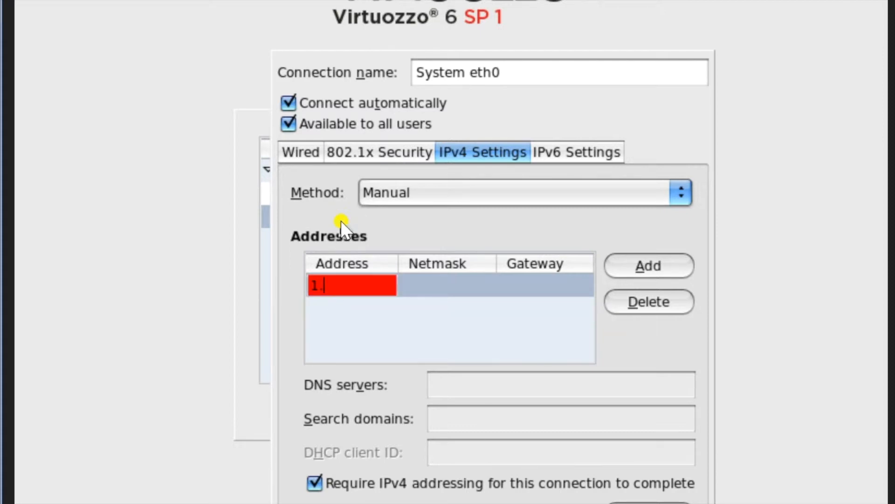
{"action": "key", "text": "BackSpace"}
{"action": "type", "text": "0.164.32.35"}
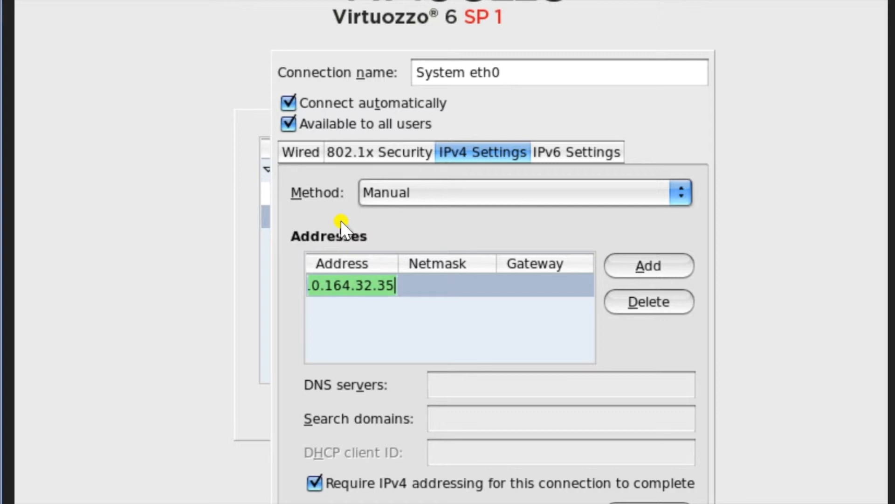
{"action": "key", "text": "Tab"}
{"action": "type", "text": "24"}
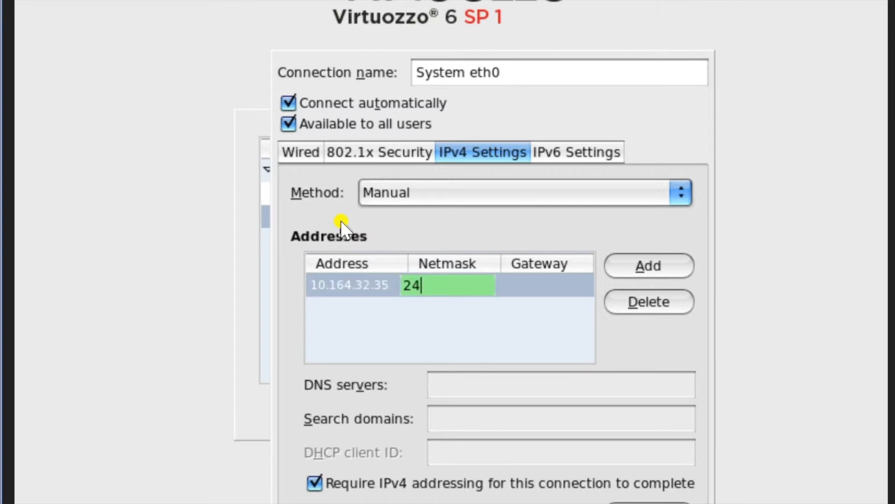
{"action": "key", "text": "Tab"}
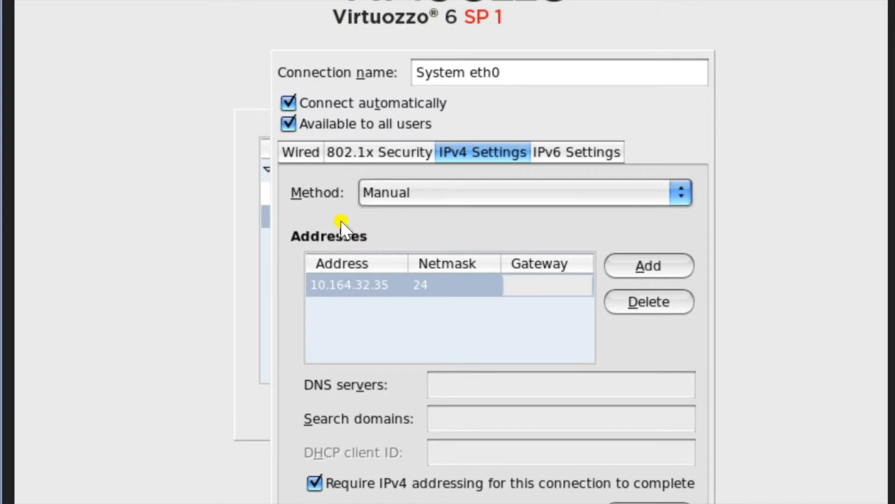
- Add gateway 10.164.32.1 and DNS server 8.8.8.8, then apply the eth0 settings
{"action": "type", "text": "10."}
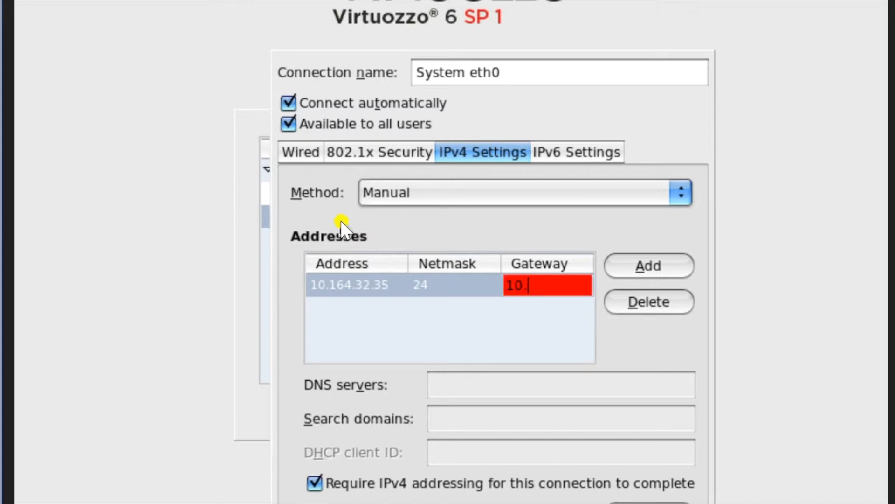
{"action": "type", "text": "164.32.1"}
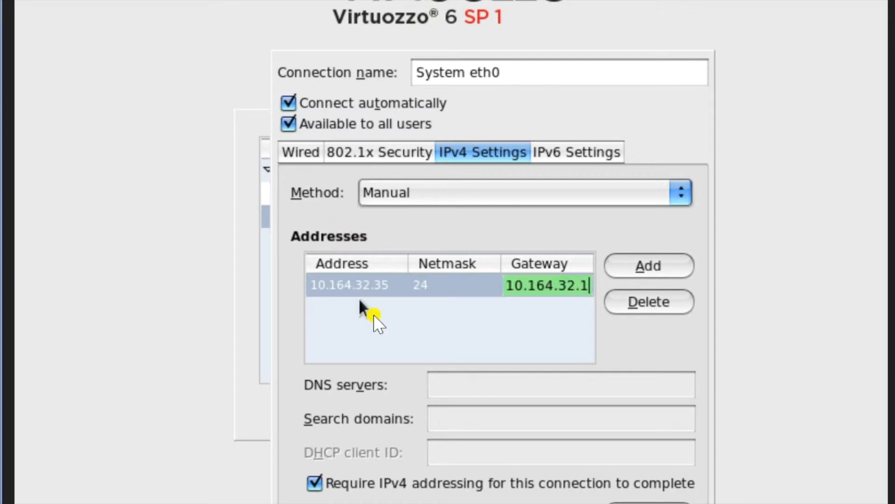
{"action": "left_click", "coordinate": [469, 378]}
{"action": "type", "text": "88.8"}
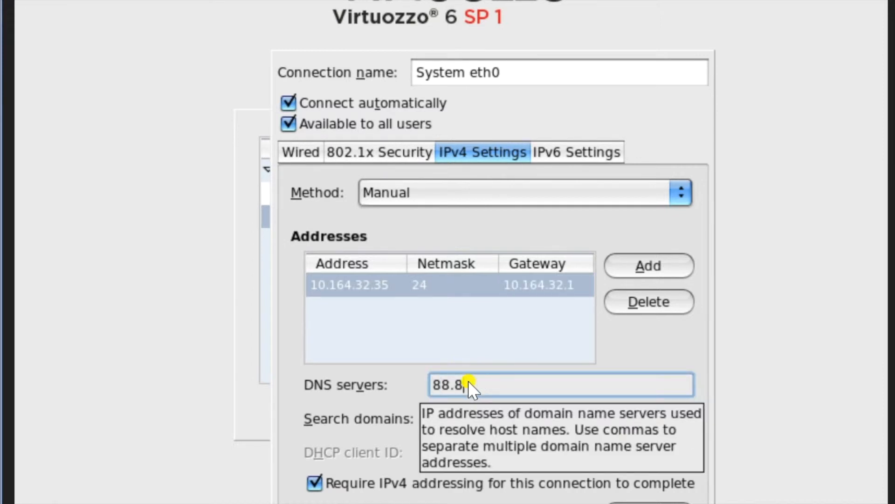
{"action": "type", "text": ".8.8"}
{"action": "key", "text": "Left"}
{"action": "key", "text": "Left"}
{"action": "key", "text": "Left"}
{"action": "key", "text": "Left"}
{"action": "key", "text": "Left"}
{"action": "key", "text": "Left"}
{"action": "key", "text": "Left"}
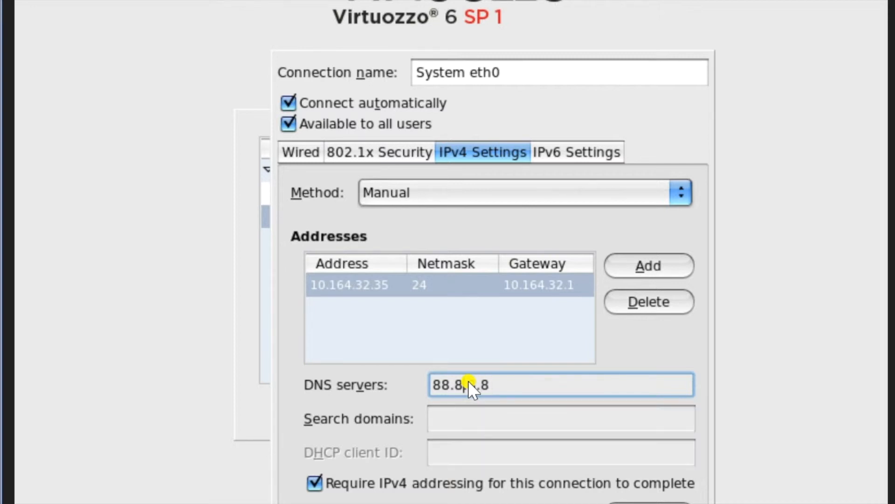
{"action": "key", "text": "BackSpace"}
{"action": "key", "text": "Return"}
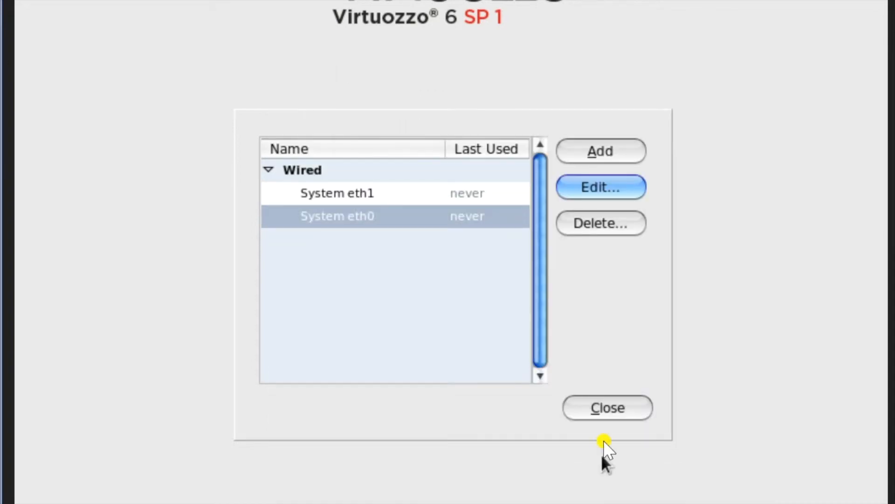
- Close the network connections, continue past the hostname, and accept the product version warning
{"action": "left_click", "coordinate": [623, 404]}
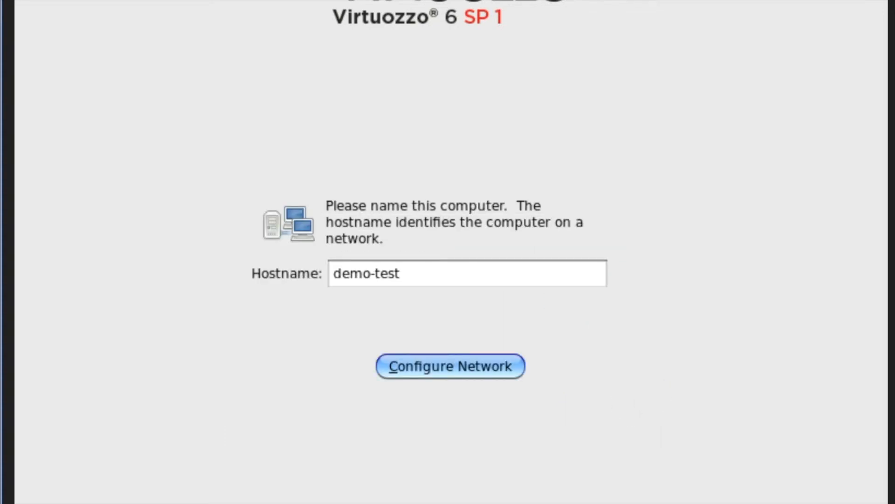
{"action": "key", "text": "alt+n"}
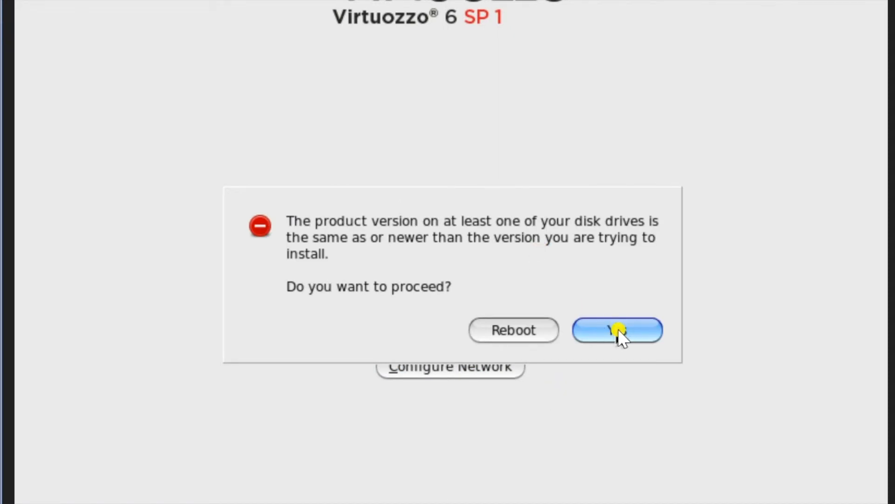
{"action": "left_click", "coordinate": [617, 330]}
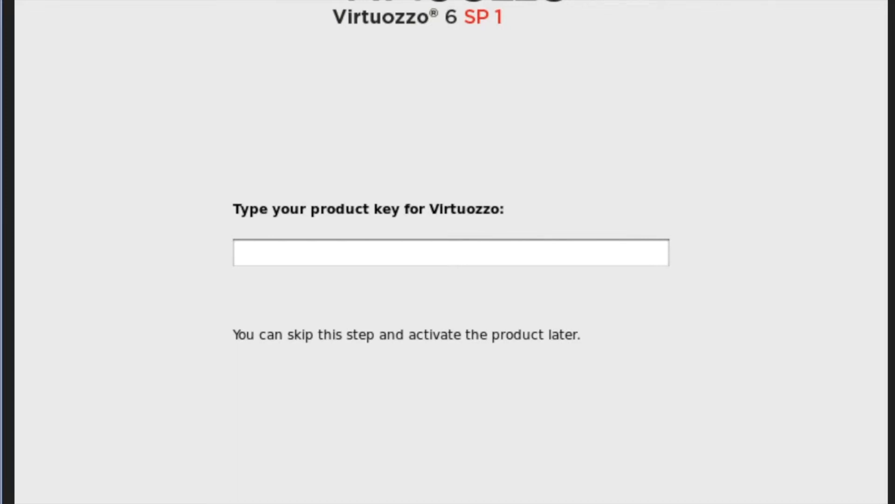
- Skip the product key and set the timezone to Europe/Moscow
{"action": "key", "text": "Return"}
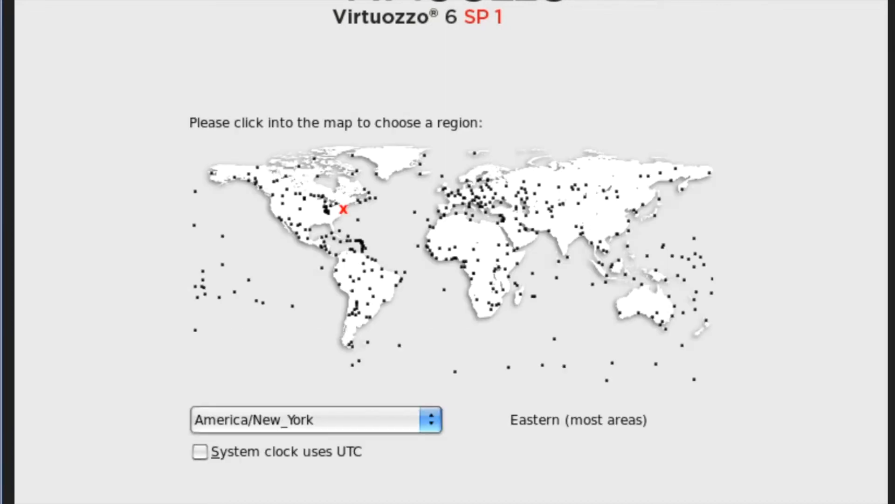
{"action": "left_click", "coordinate": [504, 184]}
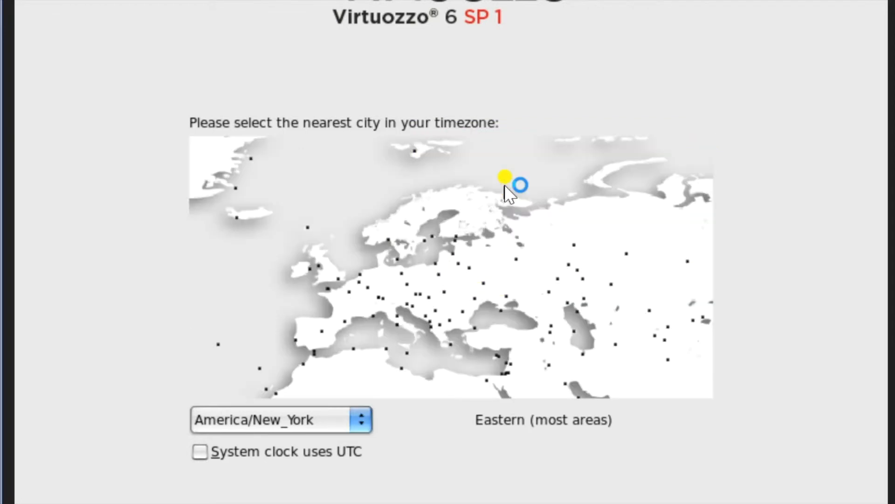
{"action": "left_click", "coordinate": [517, 262]}
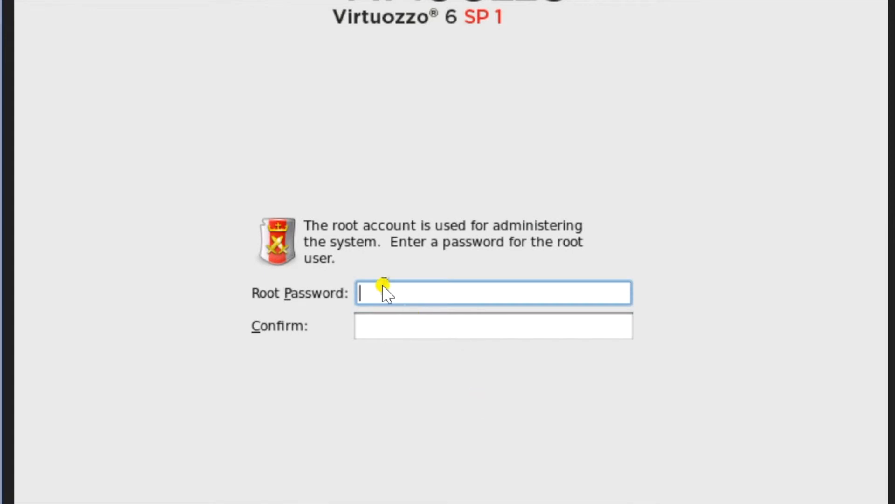
- Enter and confirm the root password, keeping it despite the weak-password warning
{"action": "type", "text": "password"}
{"action": "key", "text": "Tab"}
{"action": "type", "text": "password"}
{"action": "key", "text": "Return"}
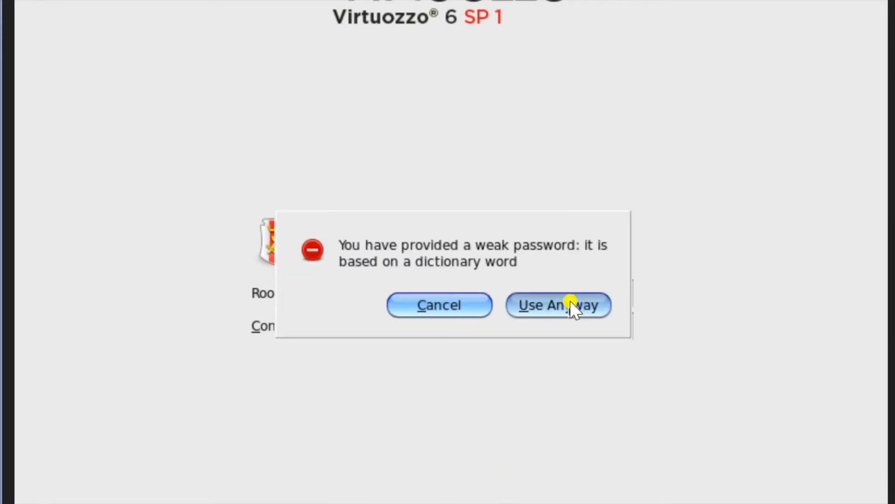
{"action": "left_click", "coordinate": [562, 307]}
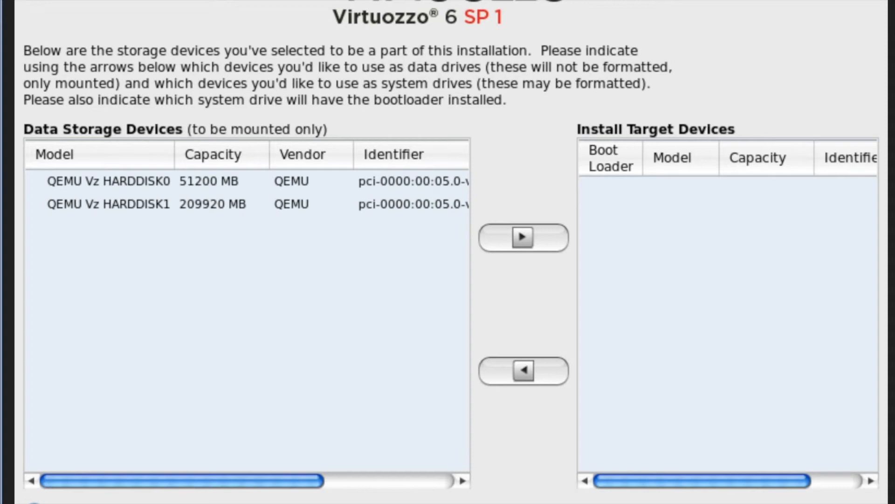
- Make the 51200 MB QEMU Vz HARDDISK0 the install target and confirm erasing the disks
{"action": "left_click", "coordinate": [521, 369]}
{"action": "left_click", "coordinate": [191, 184]}
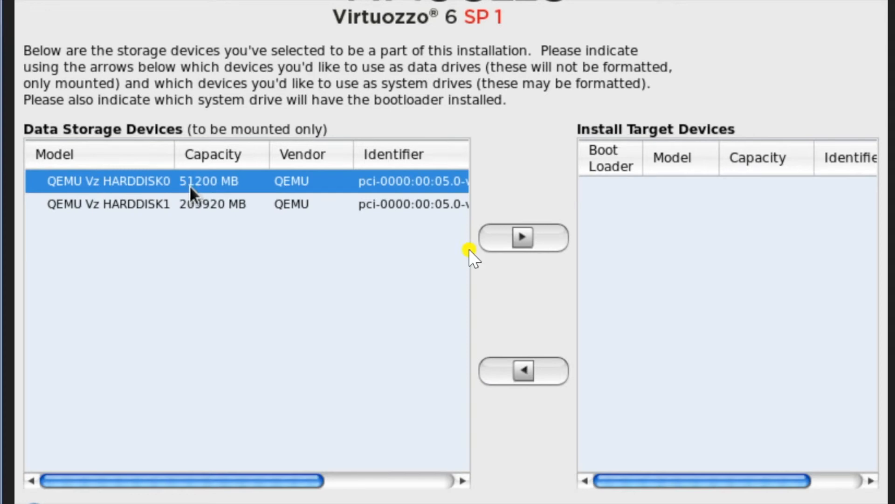
{"action": "left_click", "coordinate": [522, 240]}
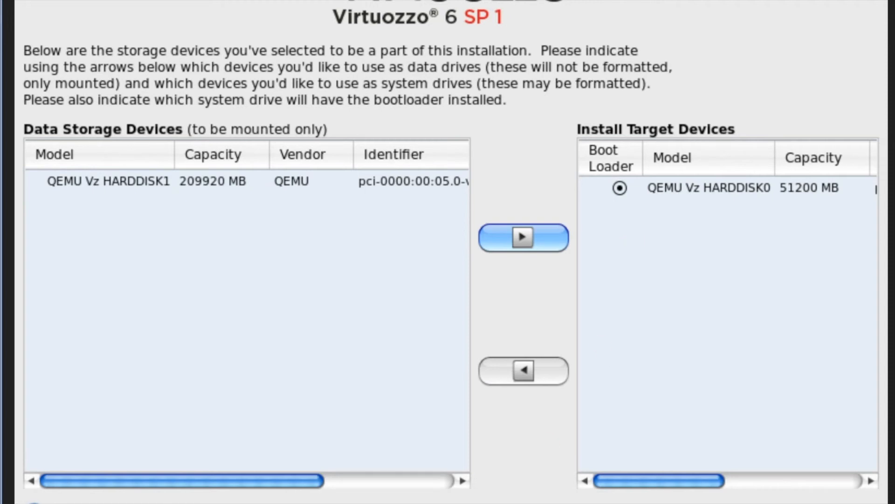
{"action": "key", "text": "alt+n"}
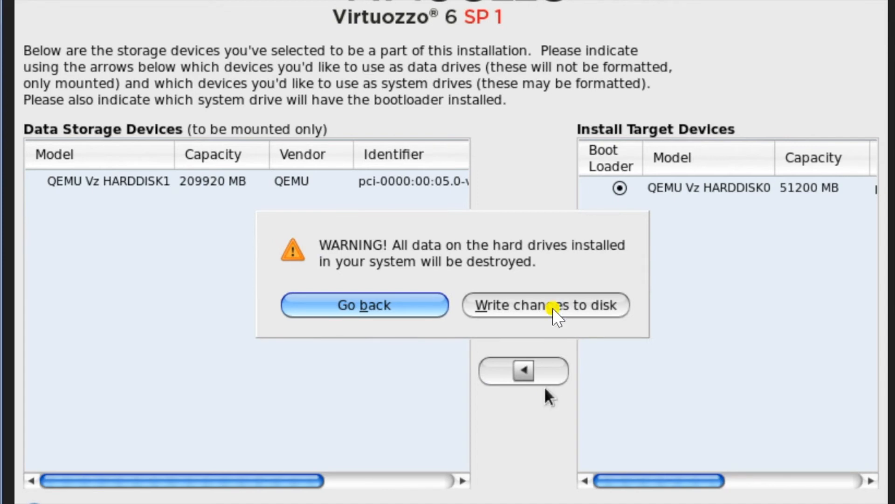
{"action": "left_click", "coordinate": [553, 310]}
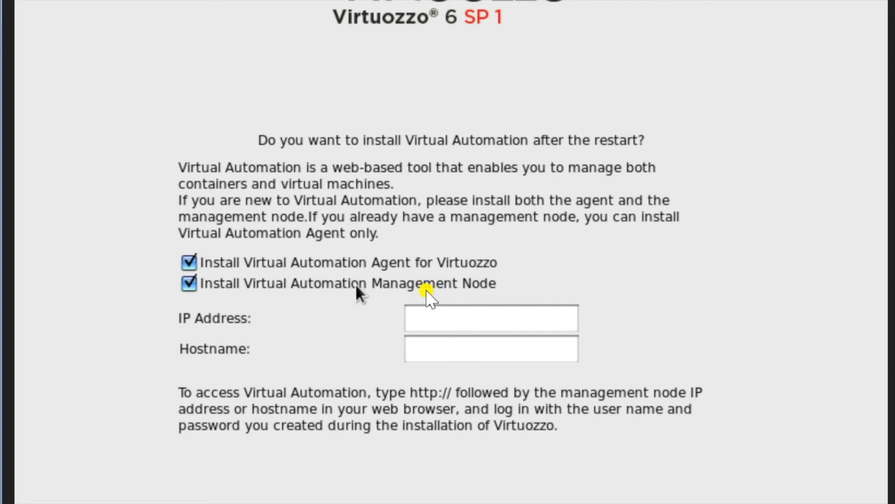
- Uncheck the Virtual Automation Management Node, keeping only the Agent, and accept repository updates
{"action": "left_click", "coordinate": [189, 284]}
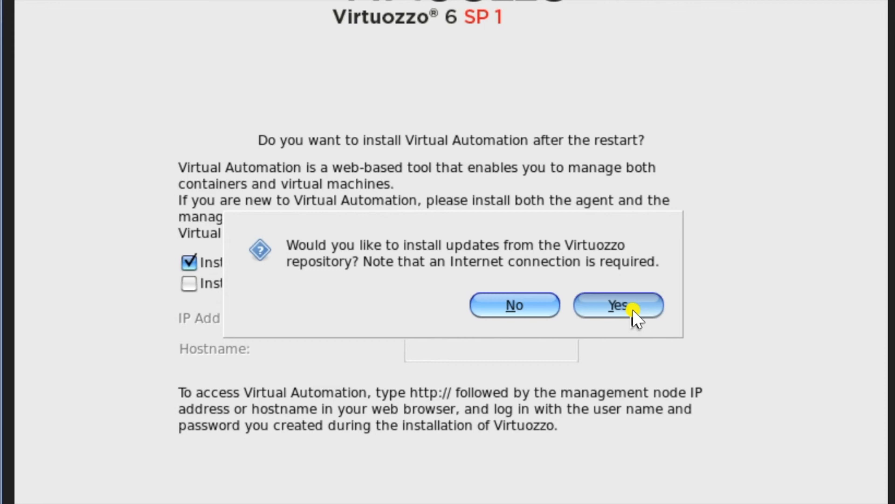
{"action": "left_click", "coordinate": [633, 311]}
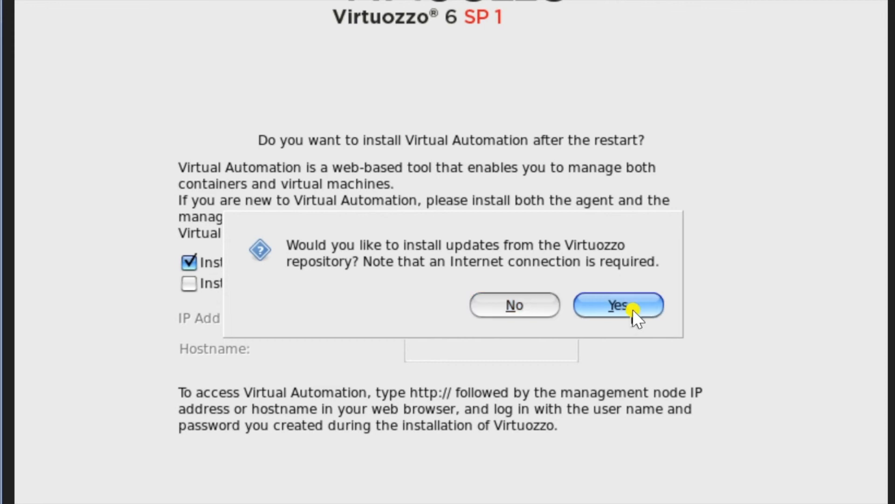